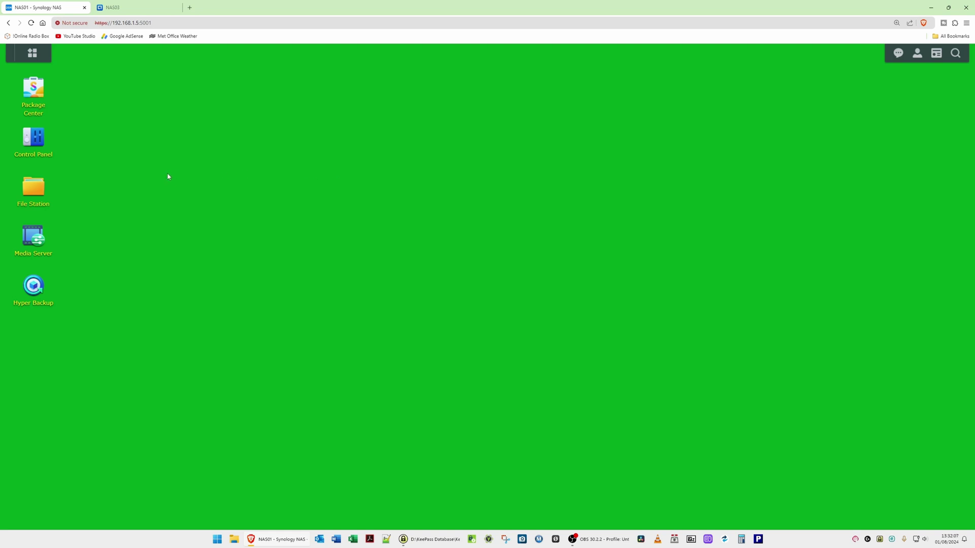
# Step: Enable the rsync service in the Control Panel's File Services settings on NAS01
pyautogui.click(39, 143)
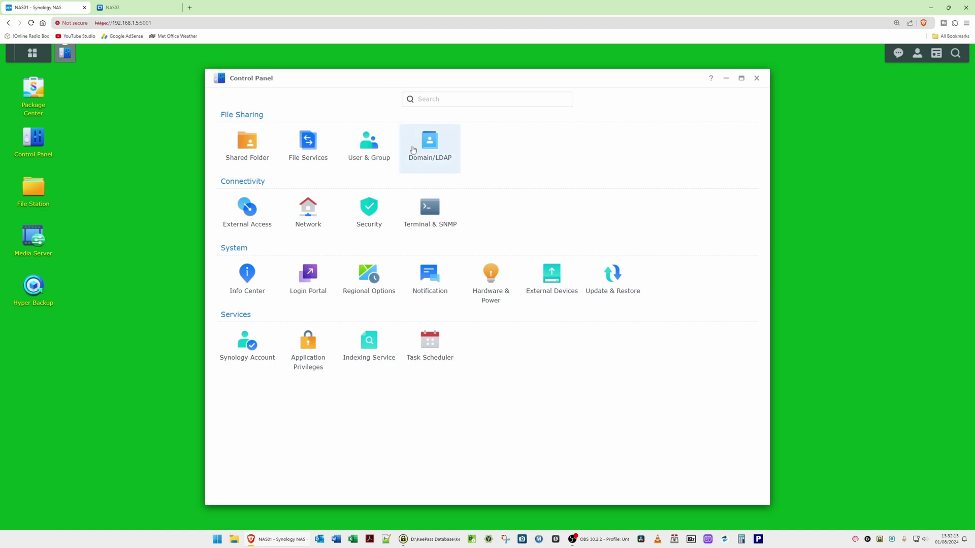
pyautogui.click(311, 142)
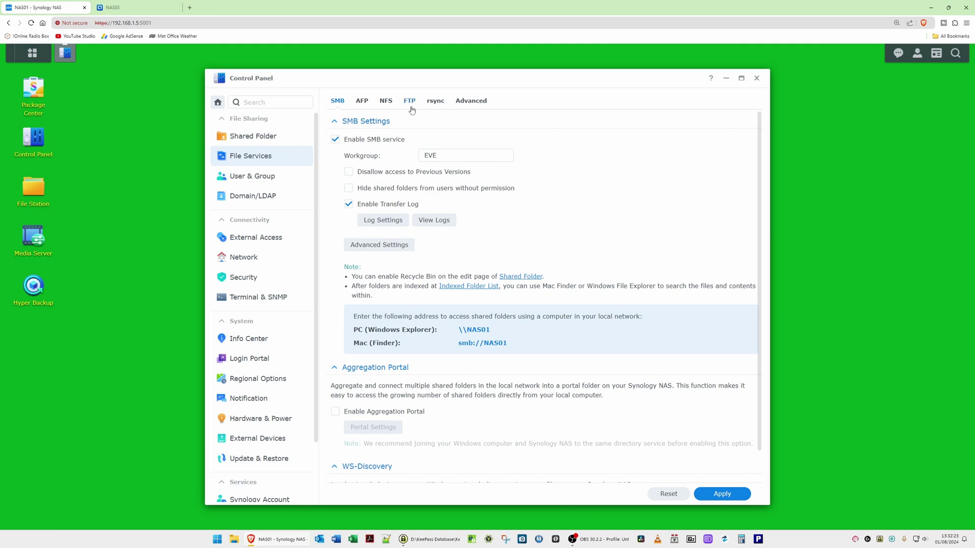
pyautogui.click(438, 102)
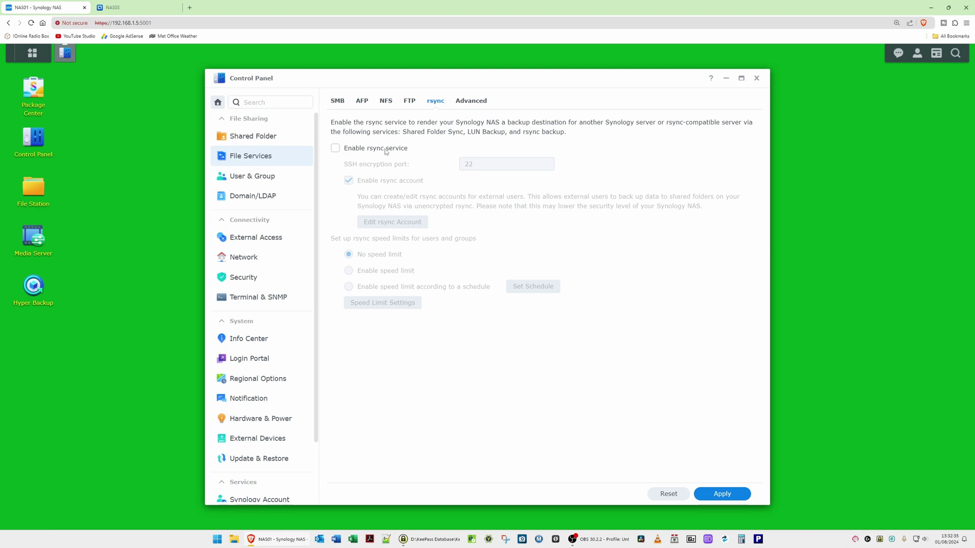
pyautogui.click(336, 149)
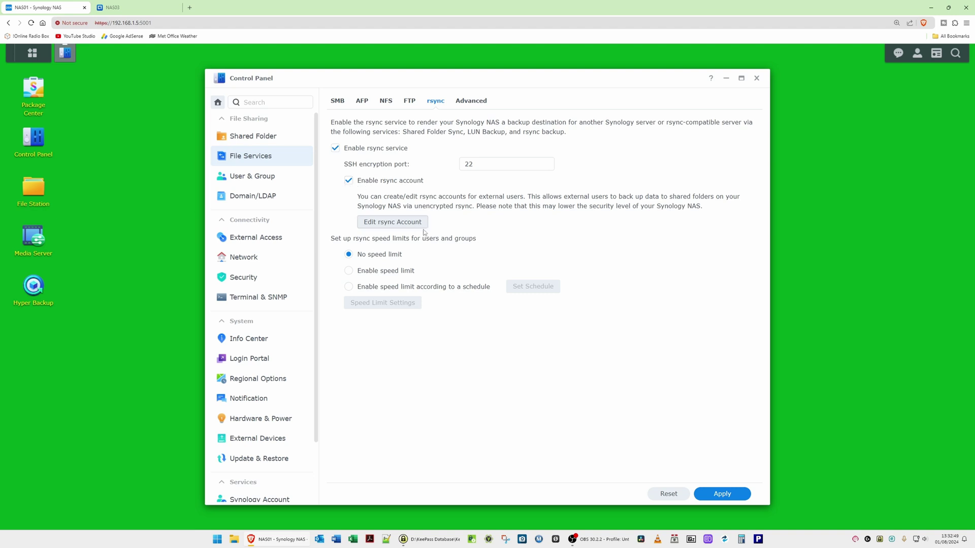
# Step: Add an rsync account for the chosen user, enter and confirm its password, and apply the rsync settings
pyautogui.click(391, 225)
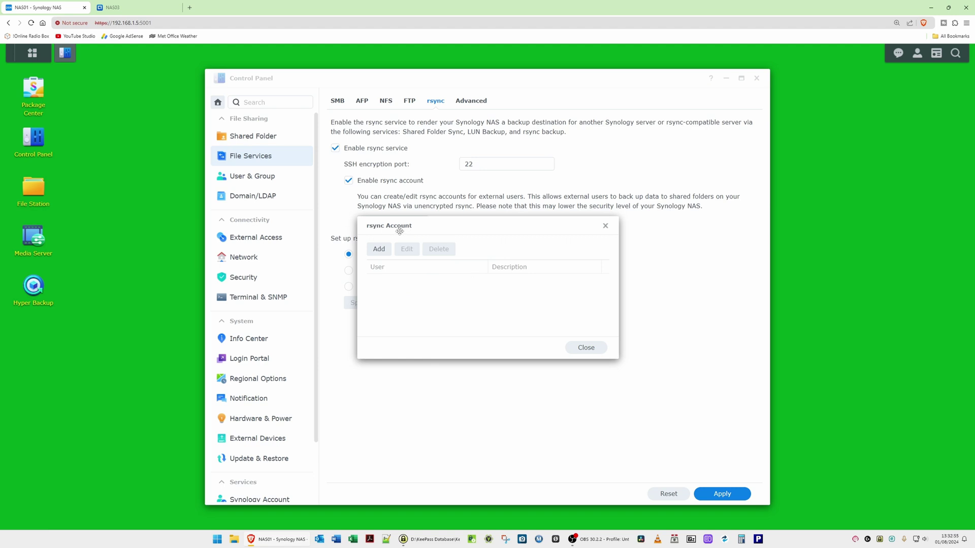
pyautogui.click(382, 251)
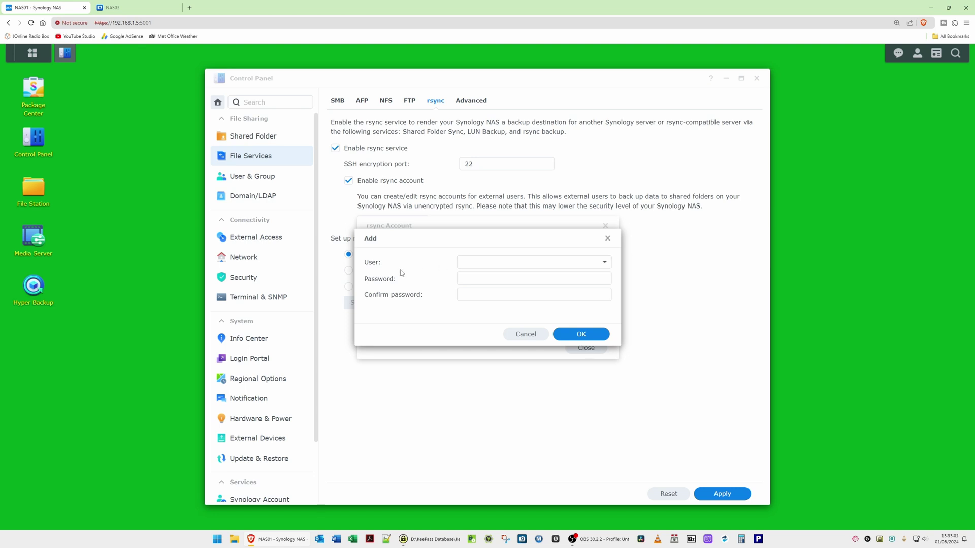
pyautogui.click(605, 265)
pyautogui.click(495, 294)
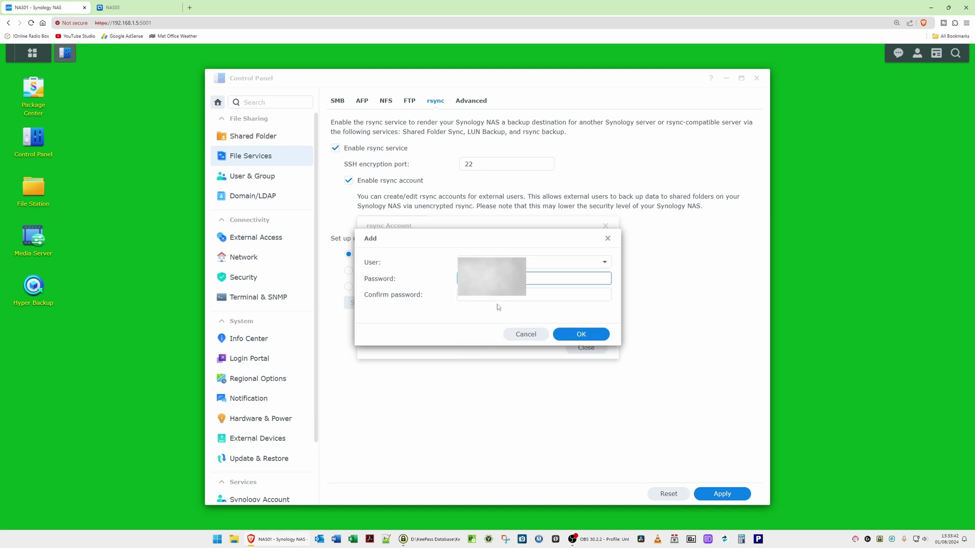
pyautogui.hotkey('ctrl', 'v')
pyautogui.click(503, 297)
pyautogui.hotkey('ctrl', 'v')
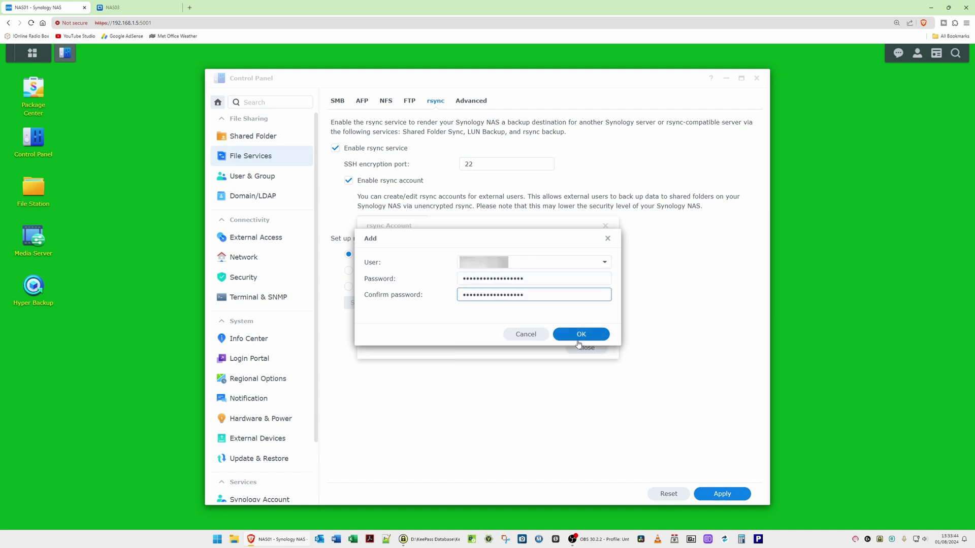
pyautogui.click(579, 333)
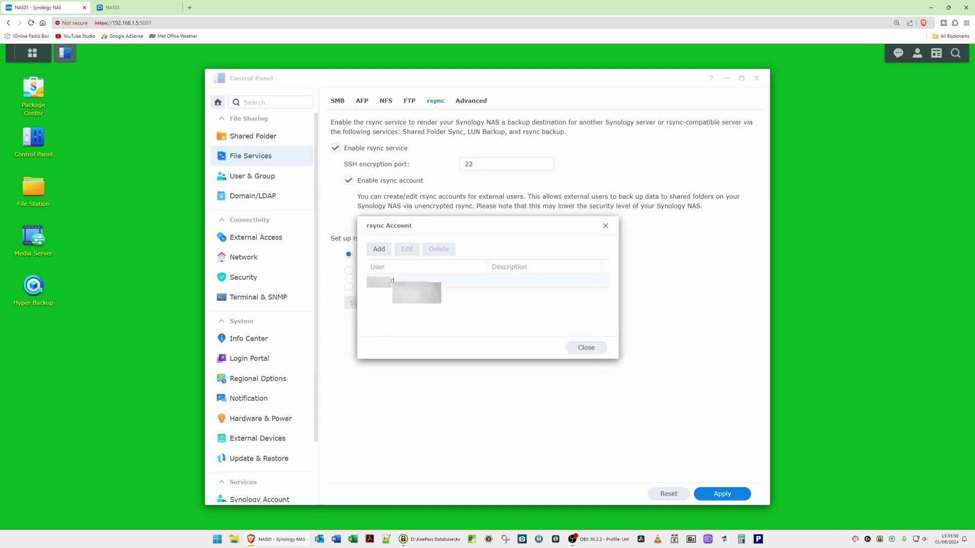
pyautogui.click(587, 349)
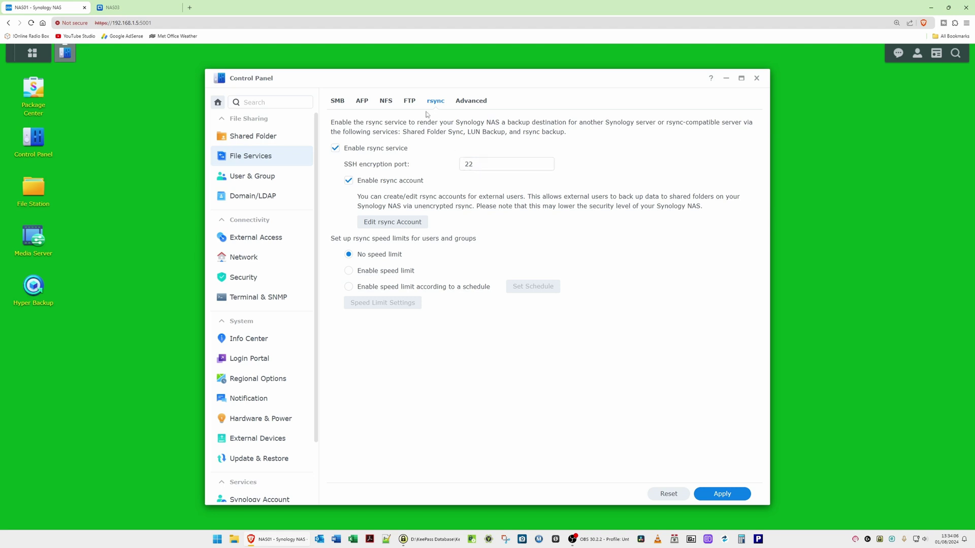
pyautogui.click(725, 494)
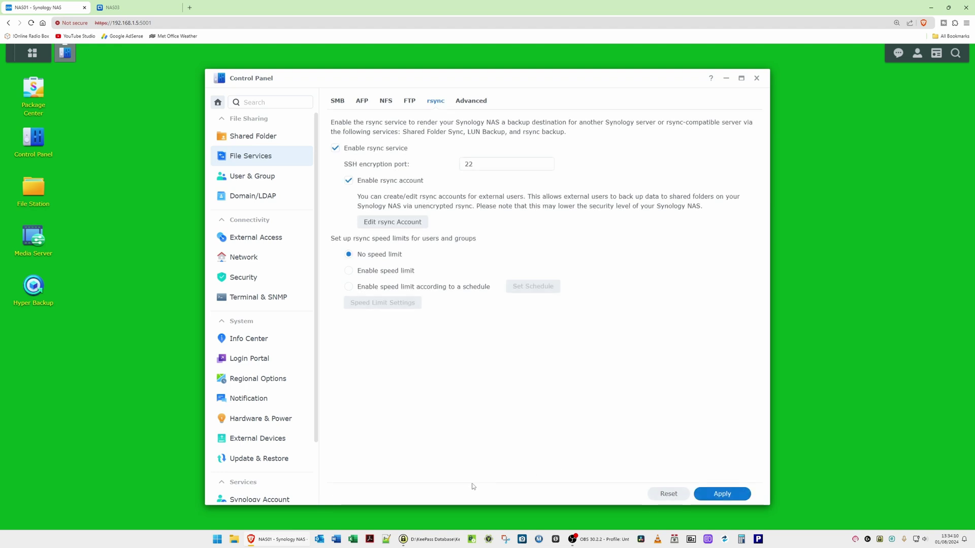
# Step: Close the Control Panel, sign out of NAS01 and close its browser tab
pyautogui.click(759, 79)
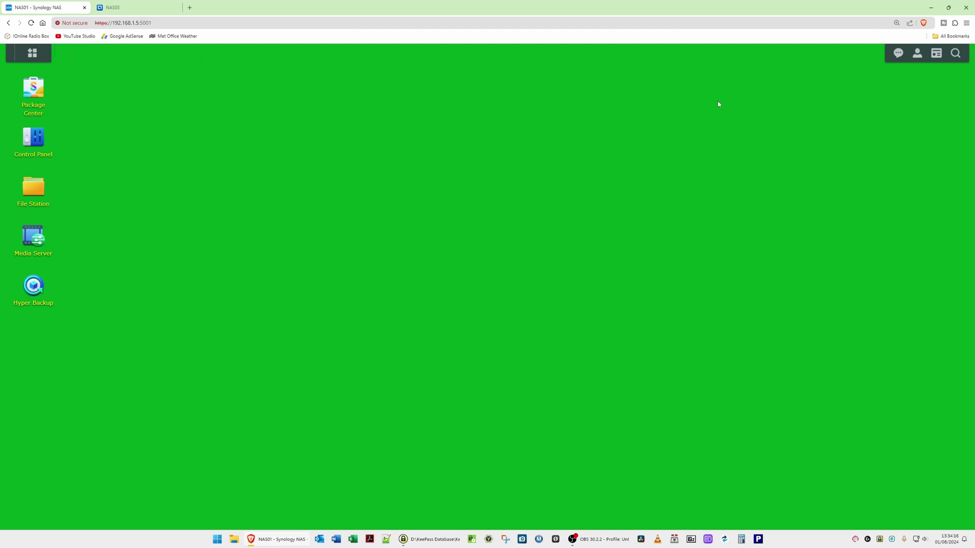
pyautogui.click(917, 54)
pyautogui.click(902, 177)
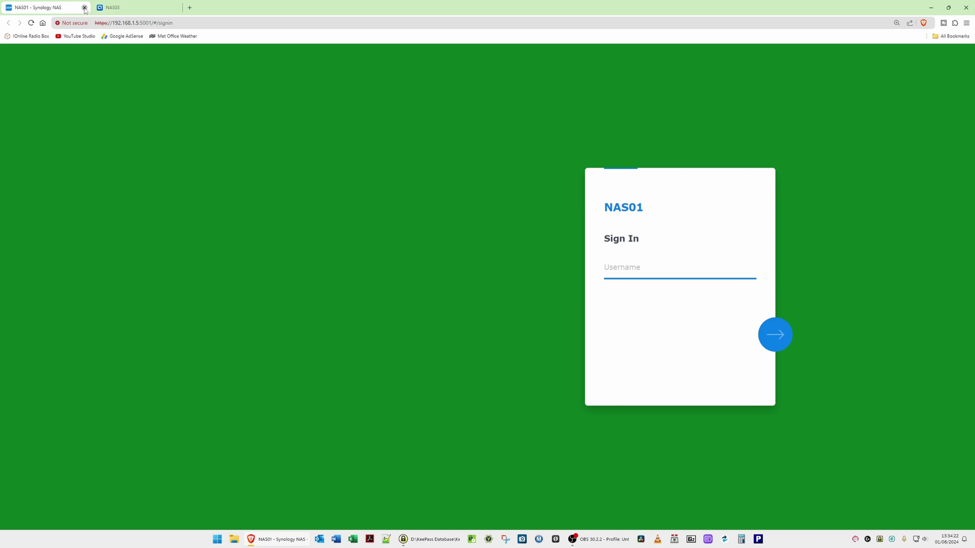
pyautogui.click(84, 7)
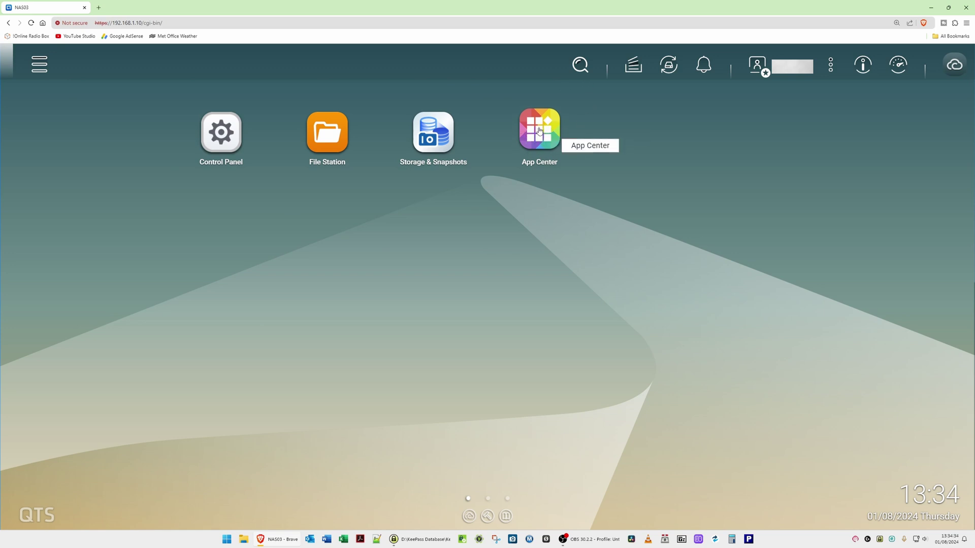
# Step: Find HBS 3 Hybrid Backup Sync in NAS03's App Center with the search term "Hybrid" and install it
pyautogui.click(38, 64)
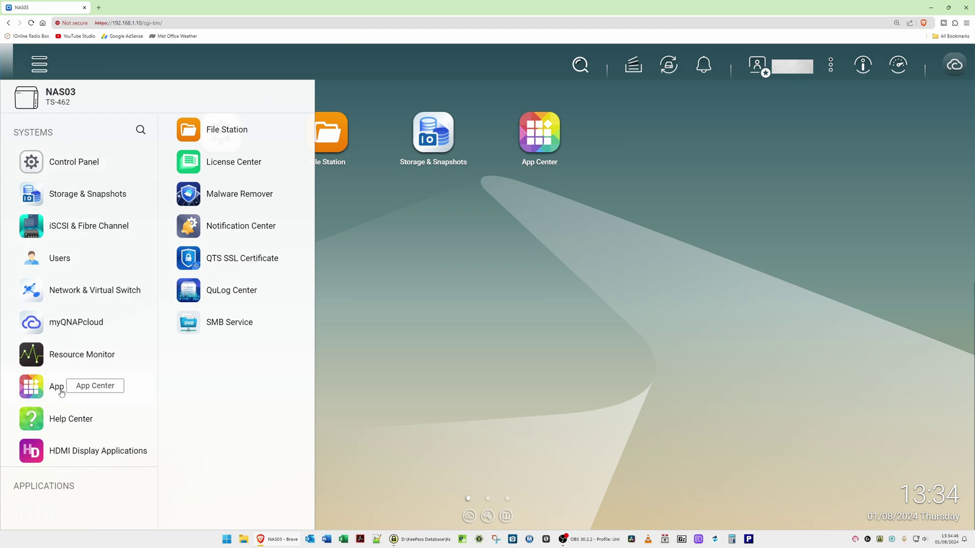
pyautogui.click(62, 393)
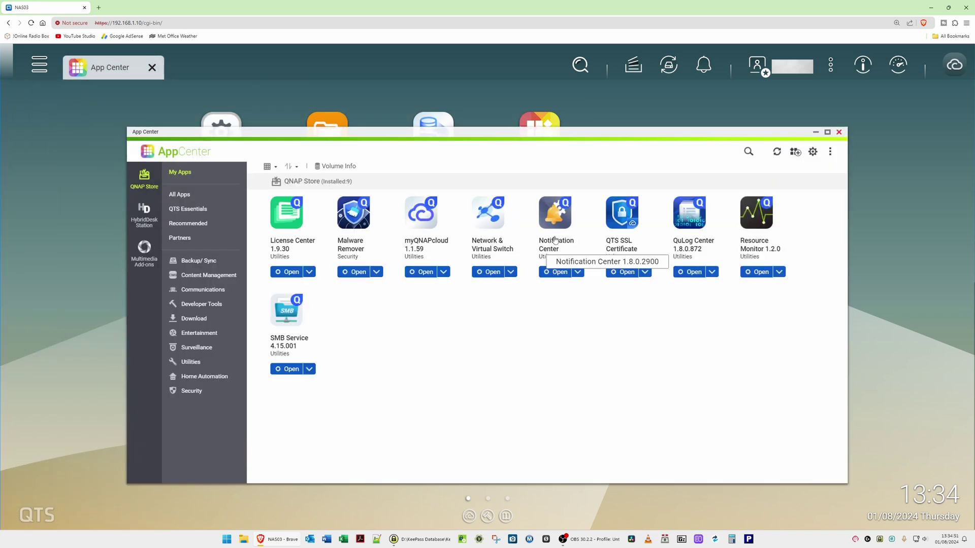
pyautogui.click(750, 153)
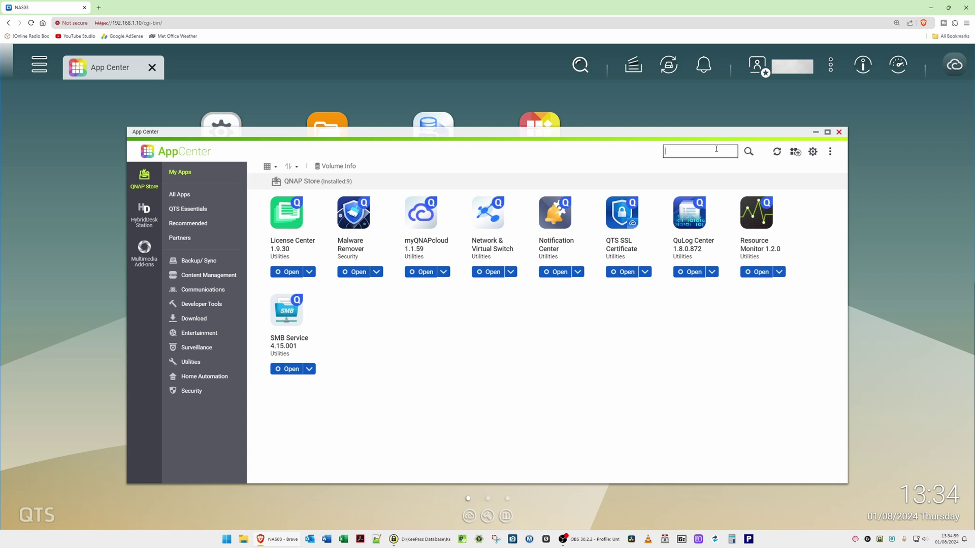
pyautogui.write('Hybrid')
pyautogui.press('Return')
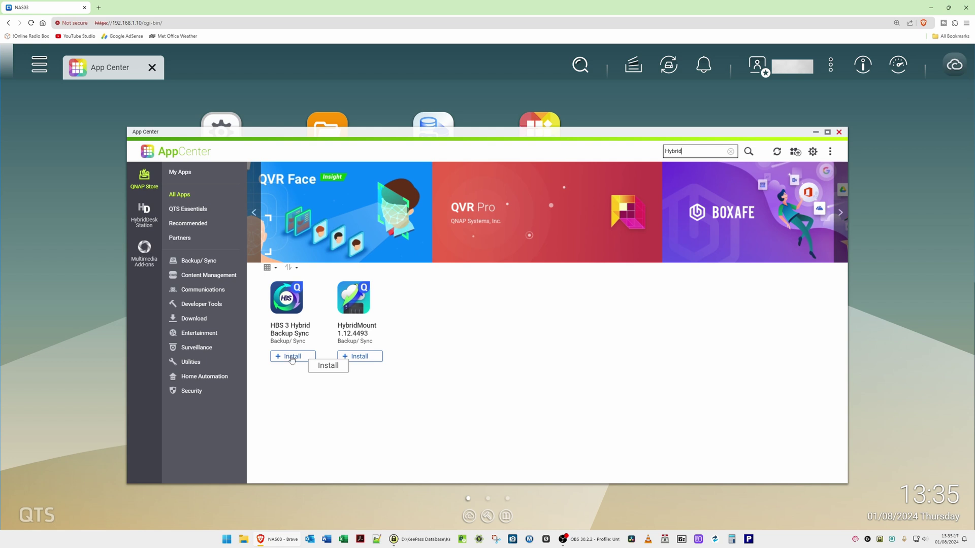
pyautogui.click(292, 358)
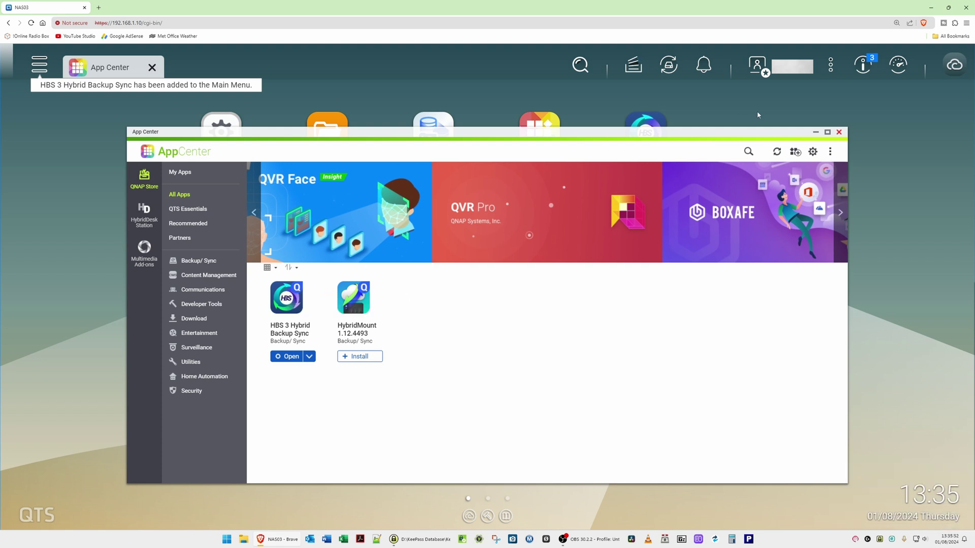
pyautogui.click(839, 132)
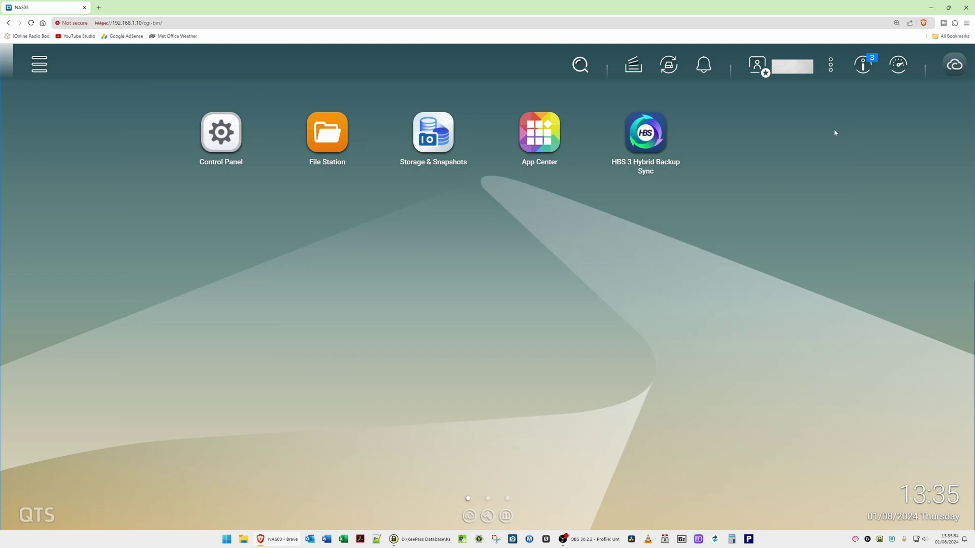
# Step: Launch HBS 3, dismiss its notices, accept the privacy policy, and skip the welcome guide so it does not display next time
pyautogui.click(648, 131)
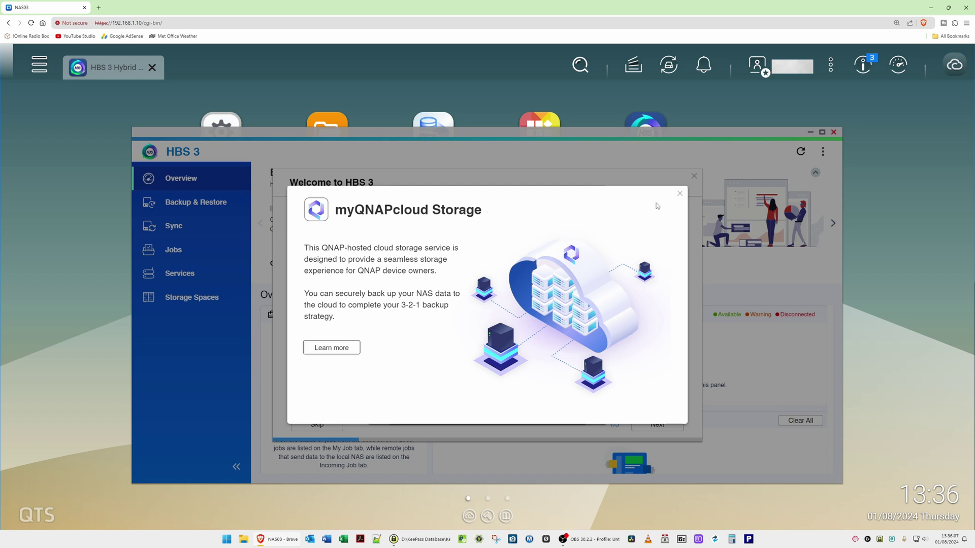
pyautogui.click(680, 194)
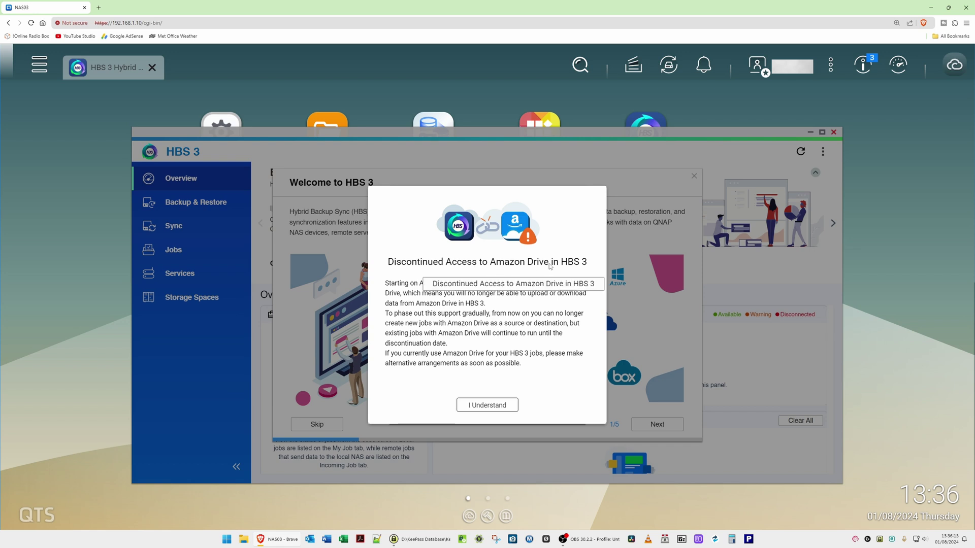
pyautogui.click(498, 410)
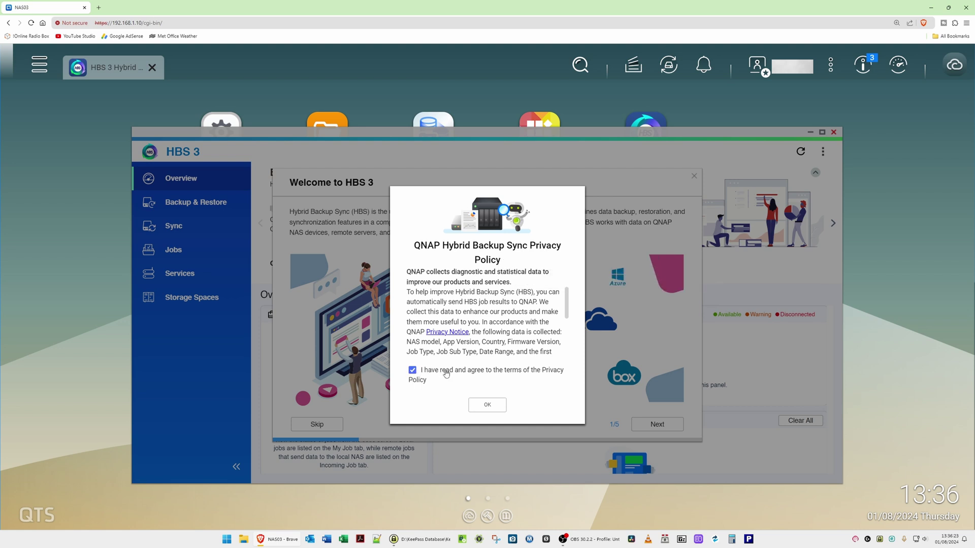
pyautogui.click(491, 409)
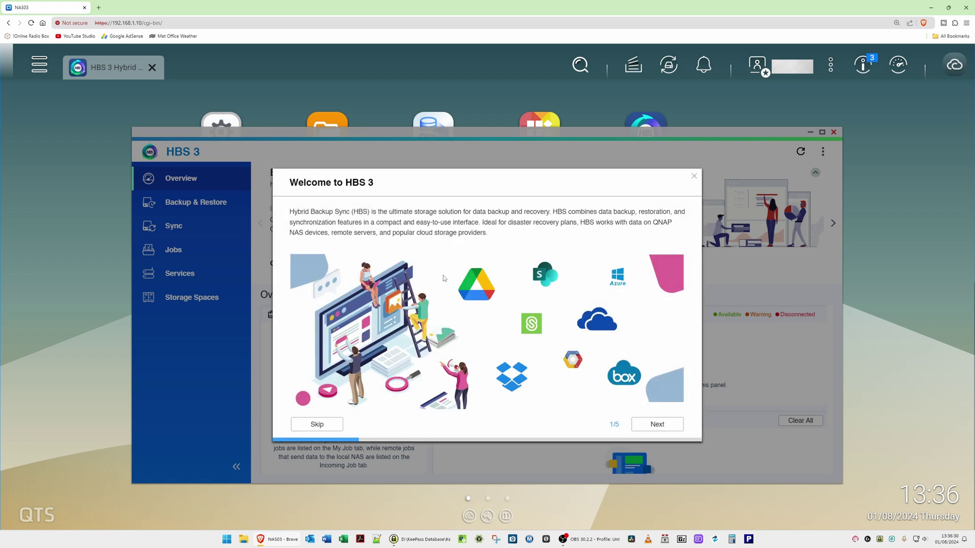
pyautogui.click(333, 427)
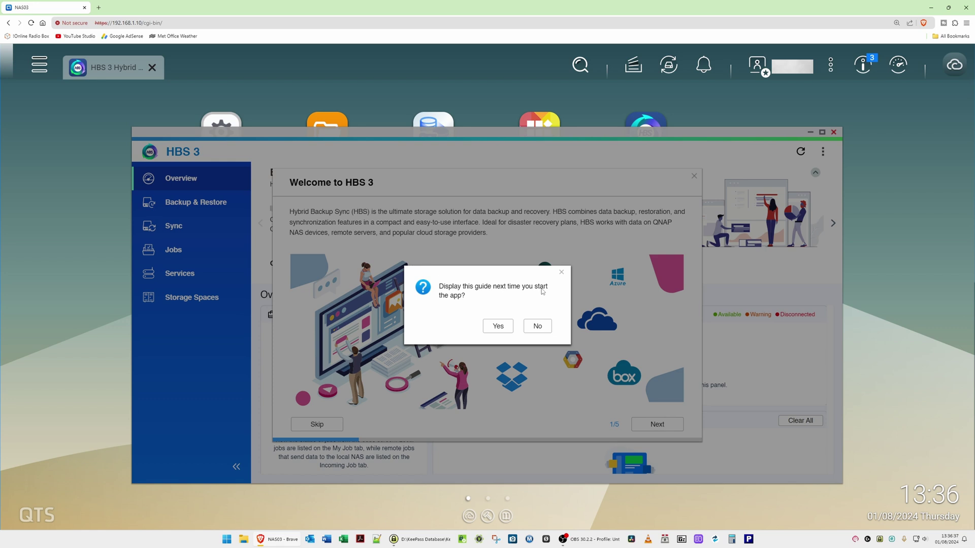
pyautogui.click(537, 328)
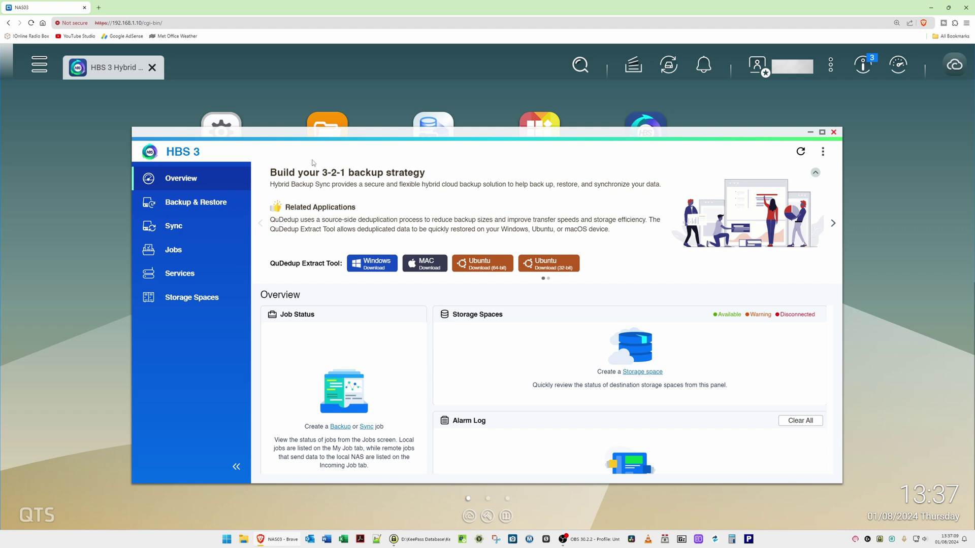
# Step: Go to the Sync section of HBS 3 and open the choice of sync job types
pyautogui.click(189, 227)
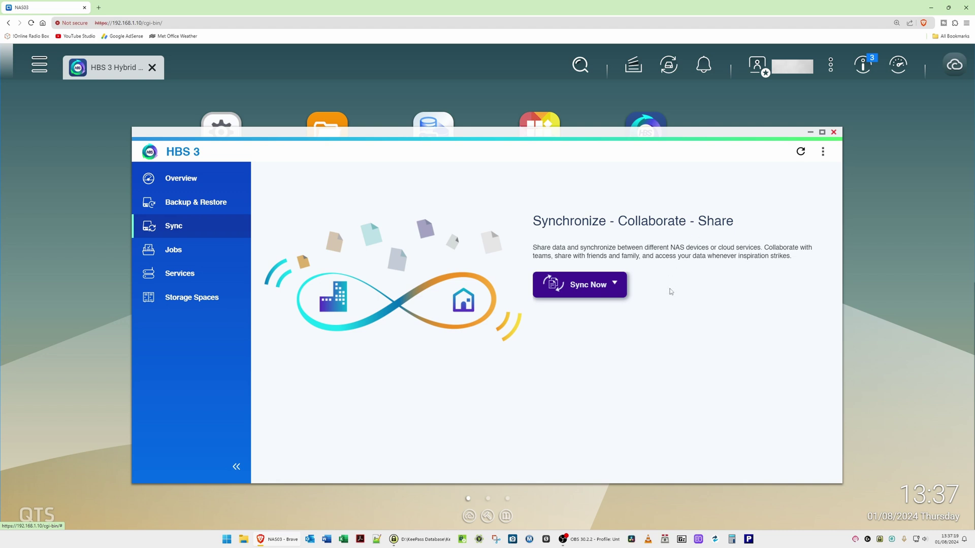
pyautogui.click(615, 286)
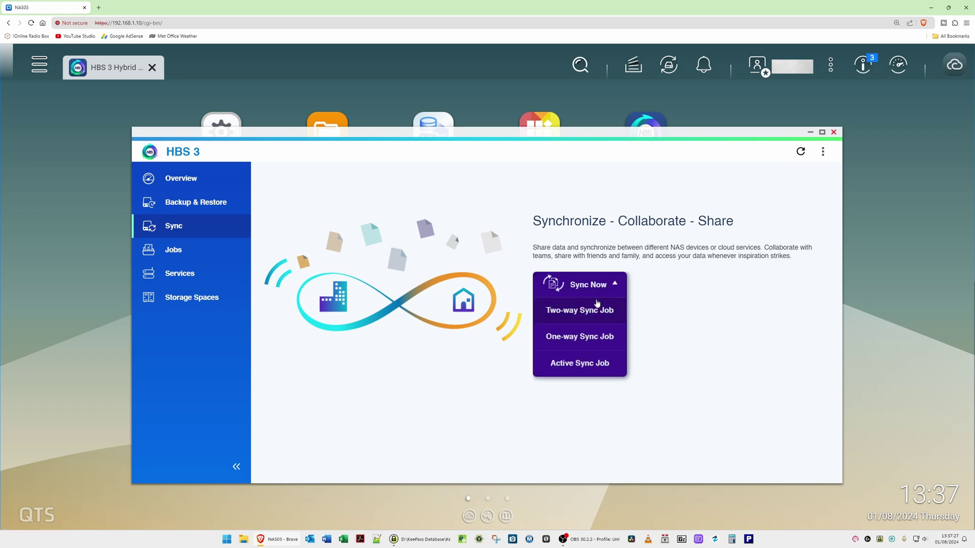
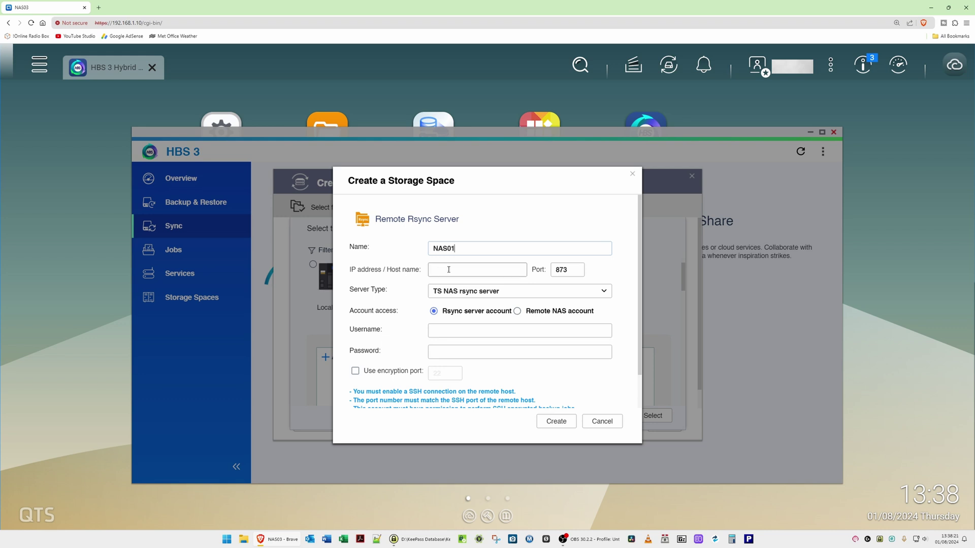
# Step: Set the NAS01 storage space's IP address to 192.168.1.5 and its server type to NAS-based rsync server
pyautogui.click(499, 267)
pyautogui.write('92.')
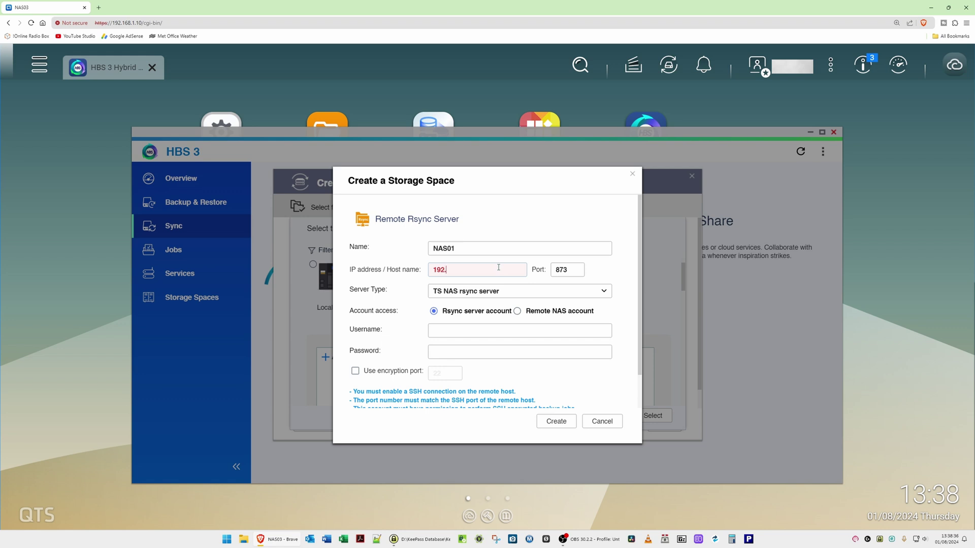
pyautogui.write('168.1.5')
pyautogui.click(555, 269)
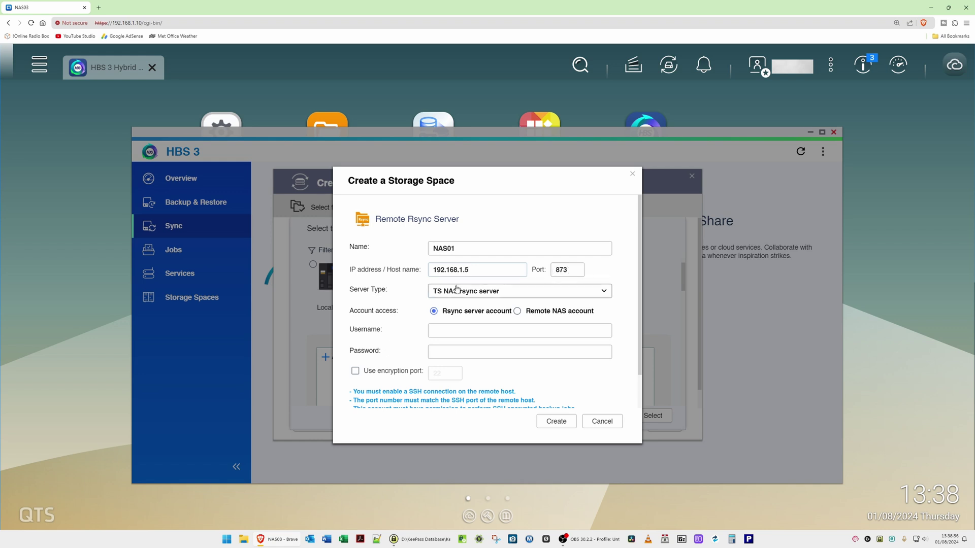
pyautogui.click(605, 294)
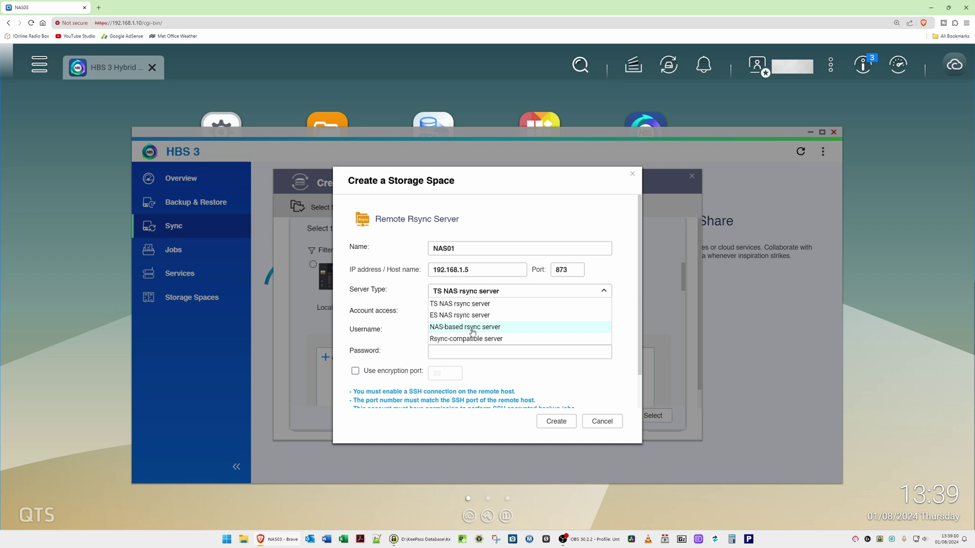
pyautogui.click(487, 329)
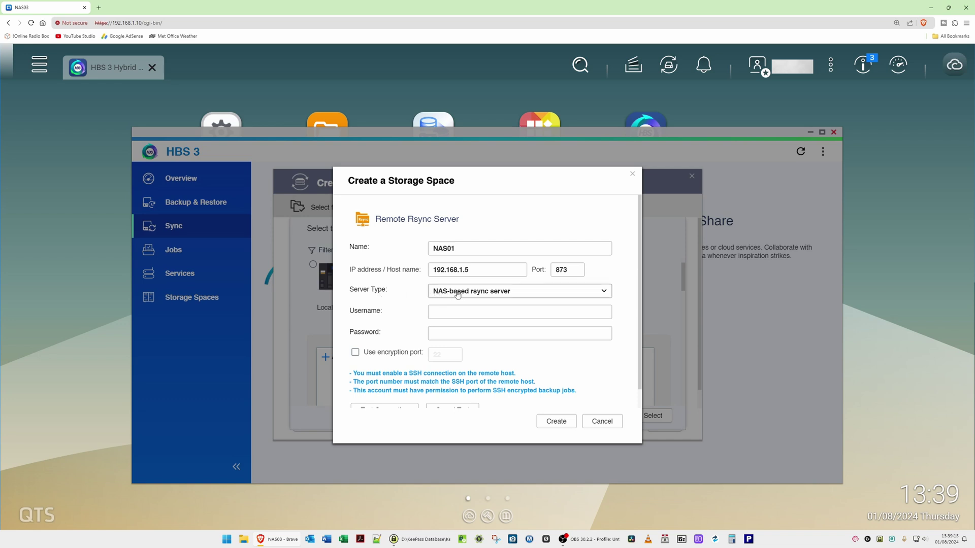
# Step: Enter the rsync account's username and password for the NAS01 storage space
pyautogui.click(499, 313)
pyautogui.write('E')
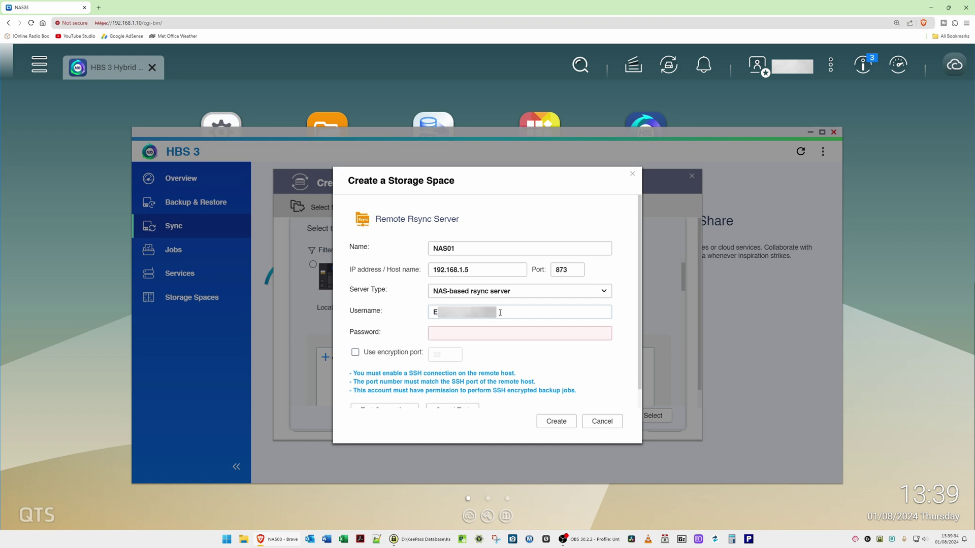
pyautogui.click(487, 334)
pyautogui.hotkey('ctrl', 'v')
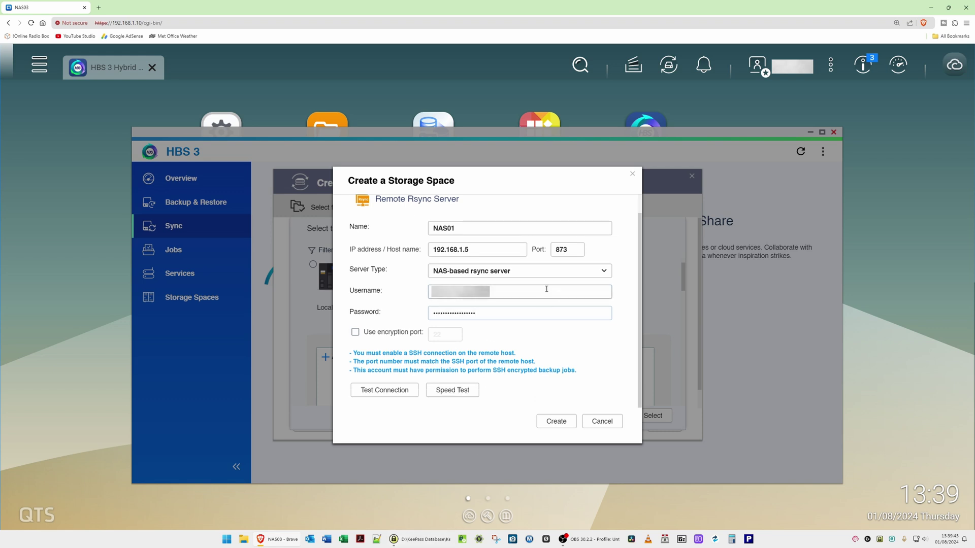
# Step: Enable encryption port 22 for the NAS01 storage space, test its connection, and create it as the sync job's destination
pyautogui.click(355, 333)
pyautogui.click(375, 391)
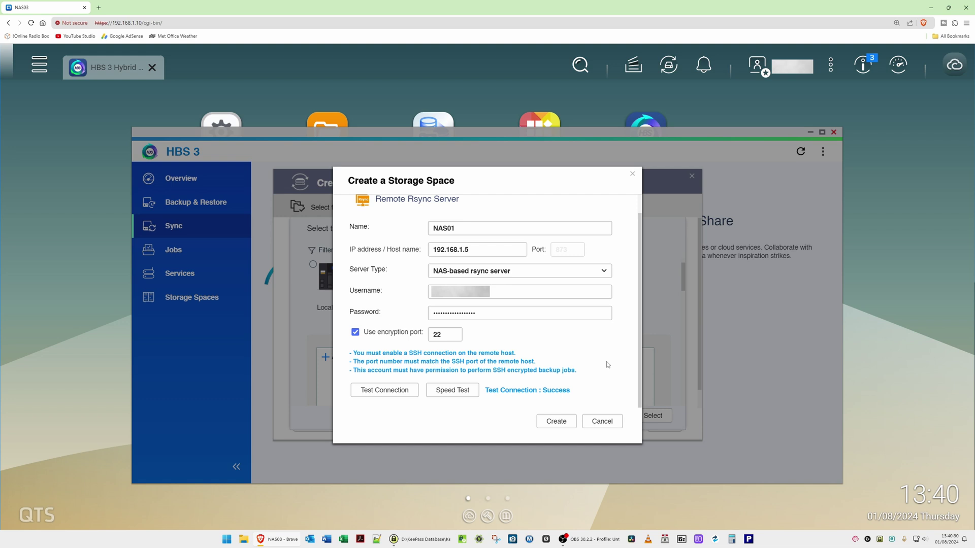
pyautogui.click(558, 425)
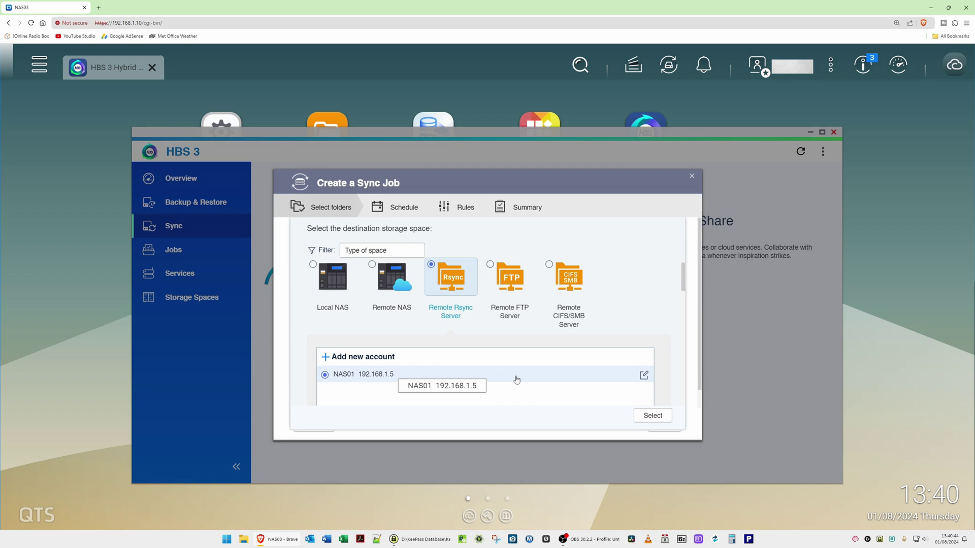
pyautogui.click(659, 419)
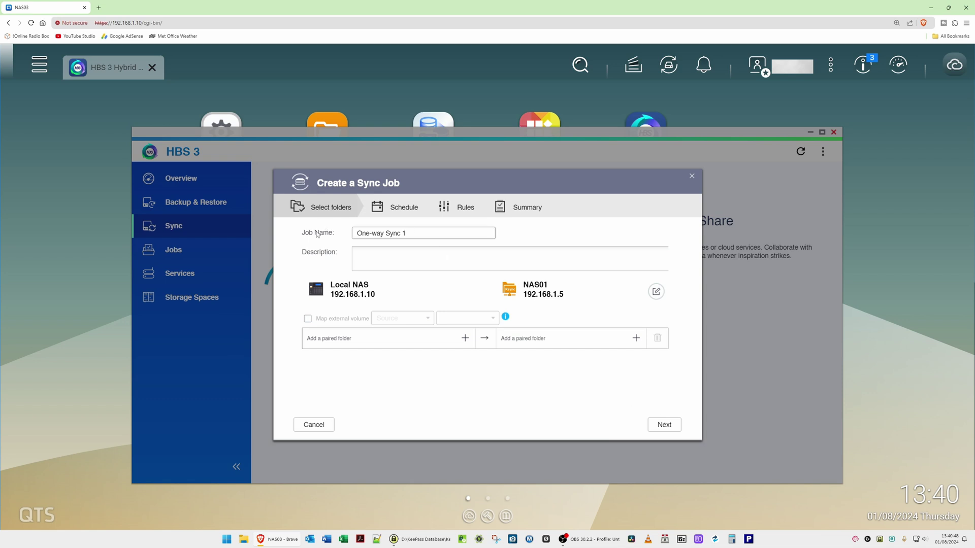
# Step: Name the sync job "Backup QNAP to Synology"
pyautogui.moveTo(418, 234); pyautogui.dragTo(348, 237)
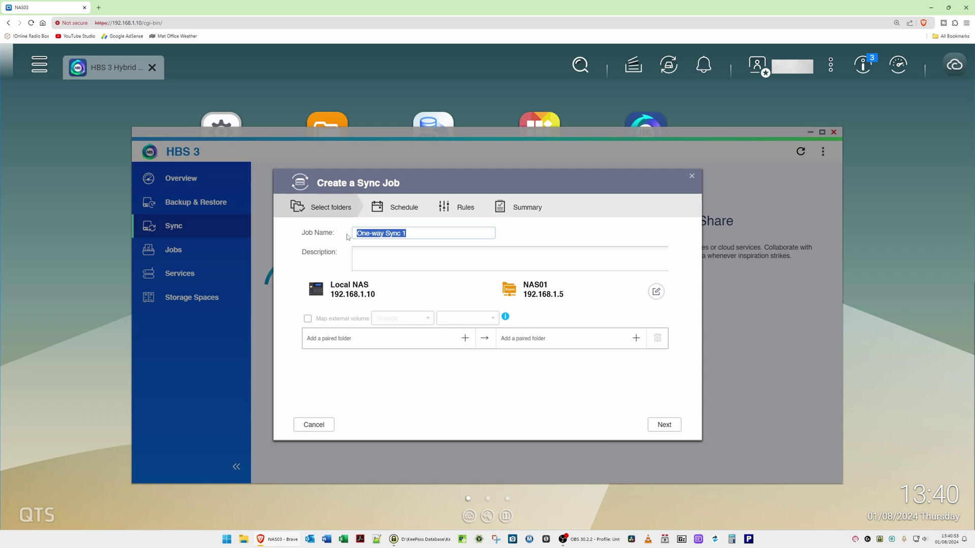
pyautogui.write('Backup QNAP to Synology')
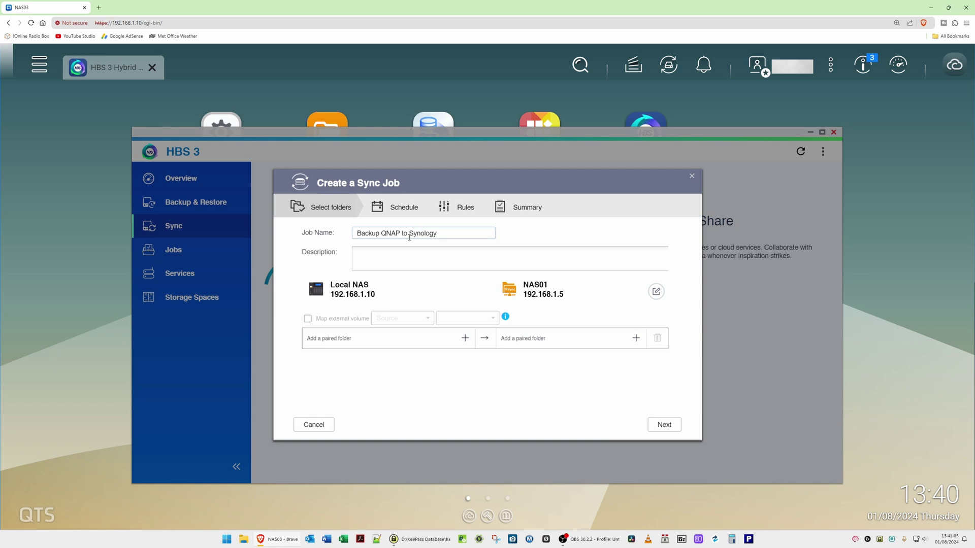
pyautogui.click(366, 257)
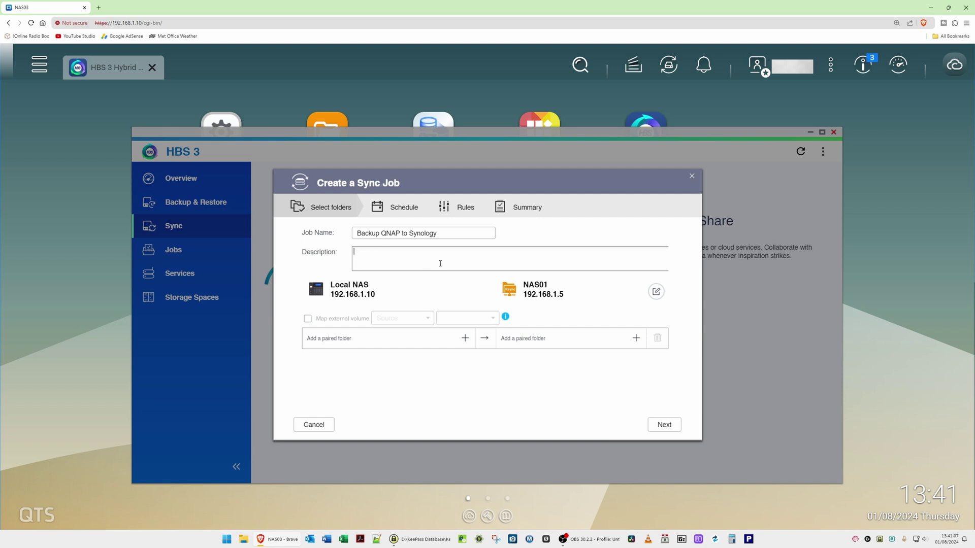
pyautogui.write('asdflkjjasdf')
pyautogui.press('BackSpace')
pyautogui.press('BackSpace')
pyautogui.press('BackSpace')
pyautogui.press('BackSpace')
pyautogui.press('BackSpace')
pyautogui.press('BackSpace')
pyautogui.press('BackSpace')
pyautogui.press('BackSpace')
pyautogui.press('BackSpace')
pyautogui.press('BackSpace')
pyautogui.press('BackSpace')
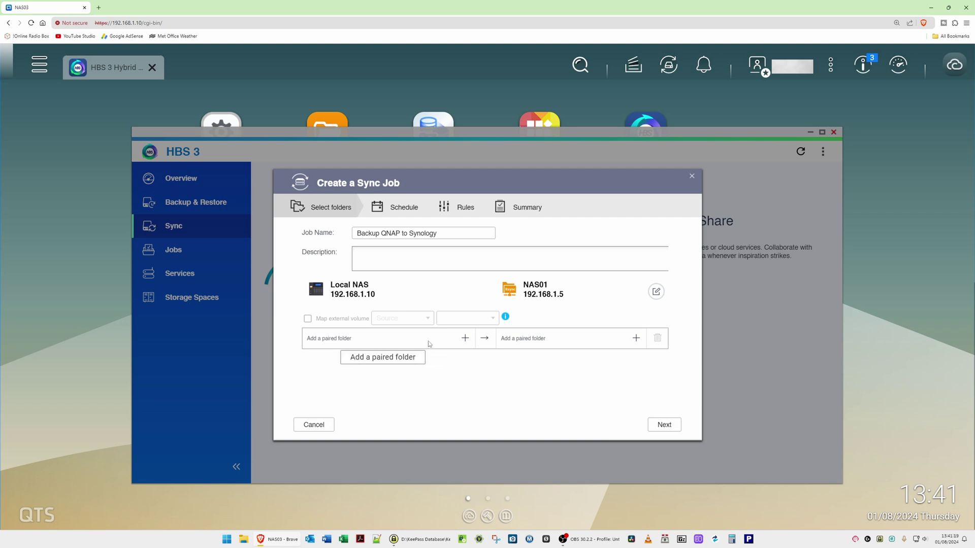
# Step: Pair the local NAS's Data source folder with the Video destination folder on NAS01 and continue to the job schedule
pyautogui.click(466, 339)
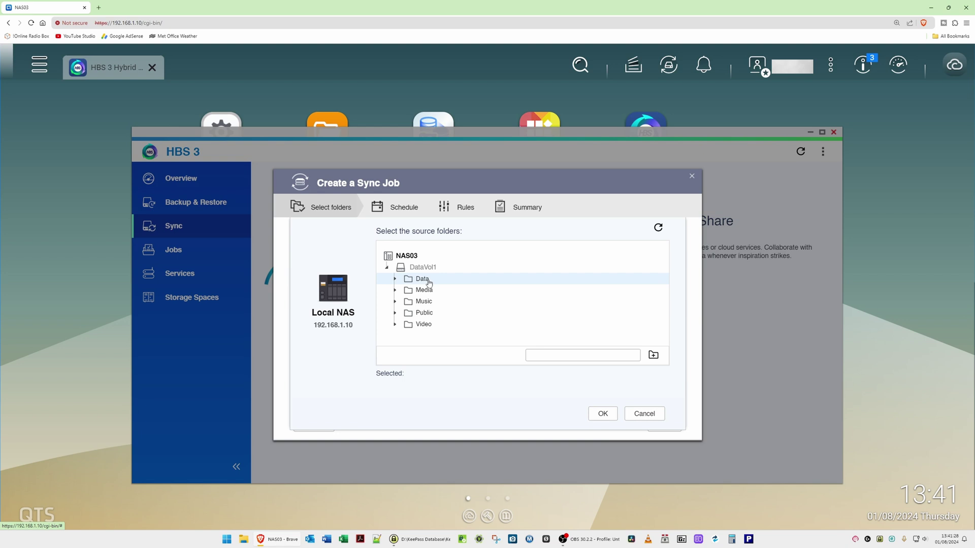
pyautogui.click(428, 283)
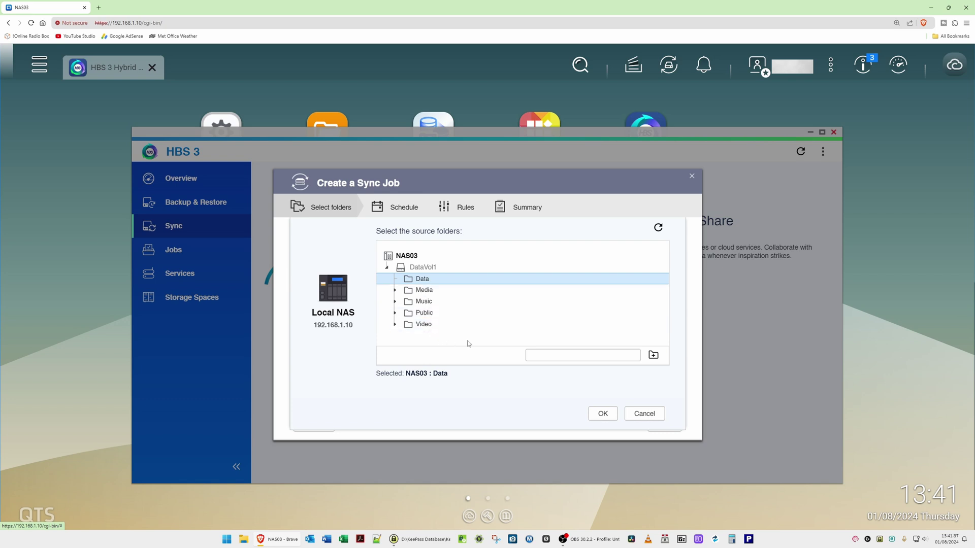
pyautogui.click(603, 415)
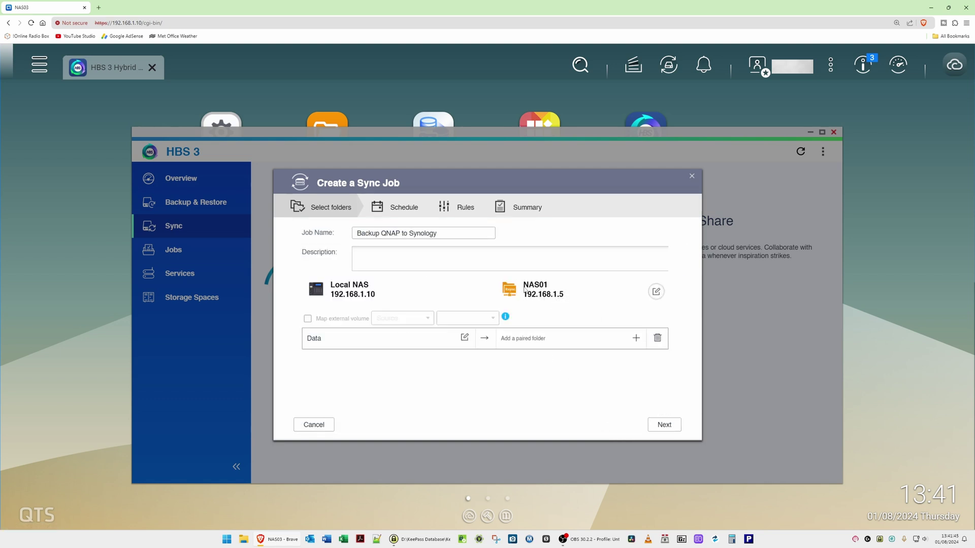
pyautogui.click(636, 339)
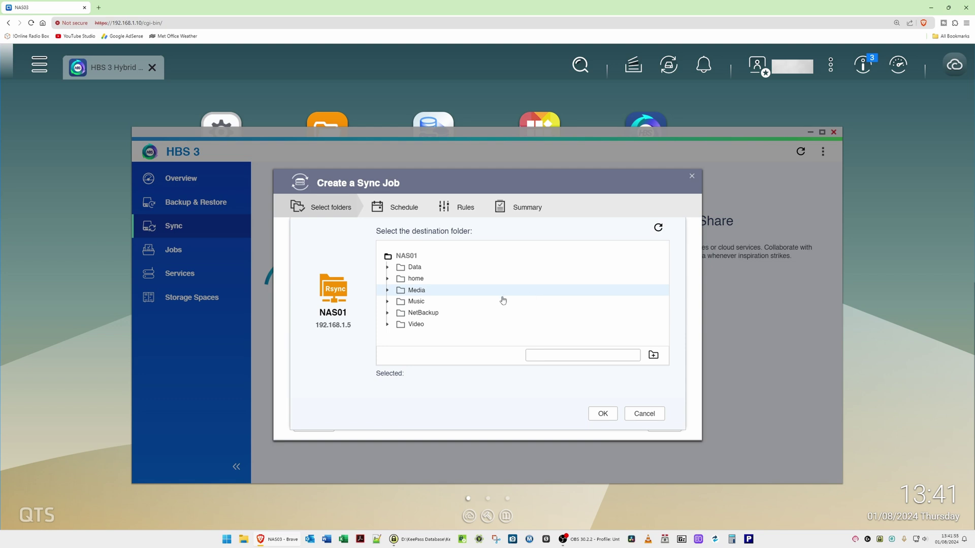
pyautogui.click(413, 327)
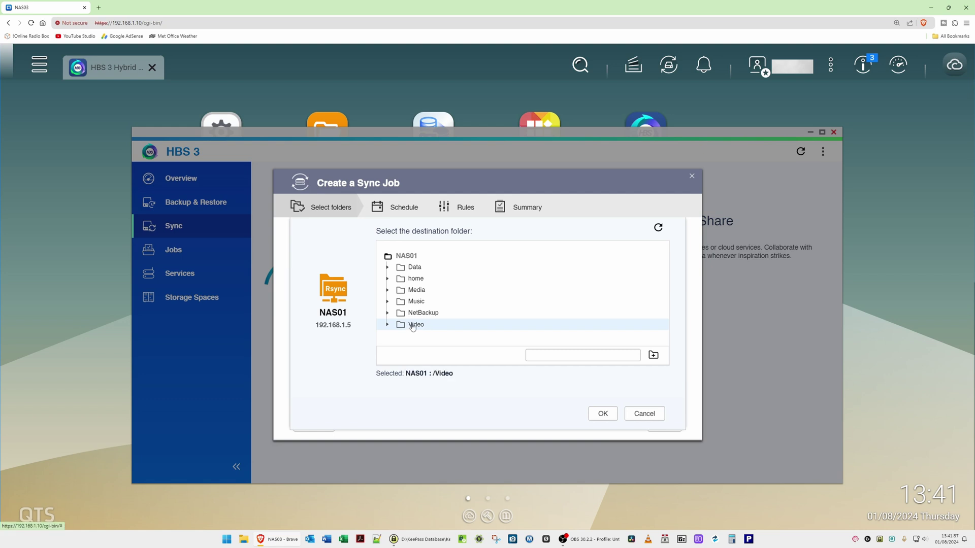
pyautogui.click(603, 414)
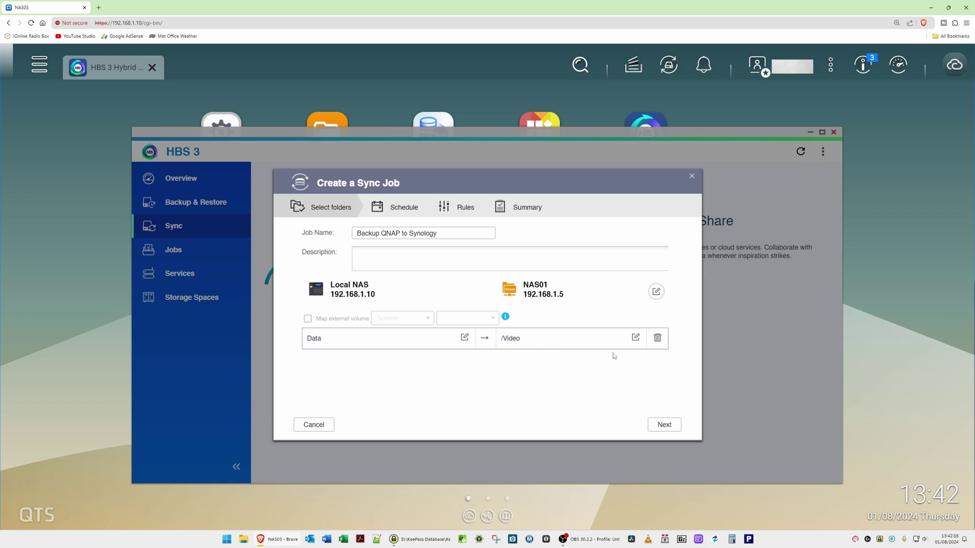
pyautogui.click(656, 427)
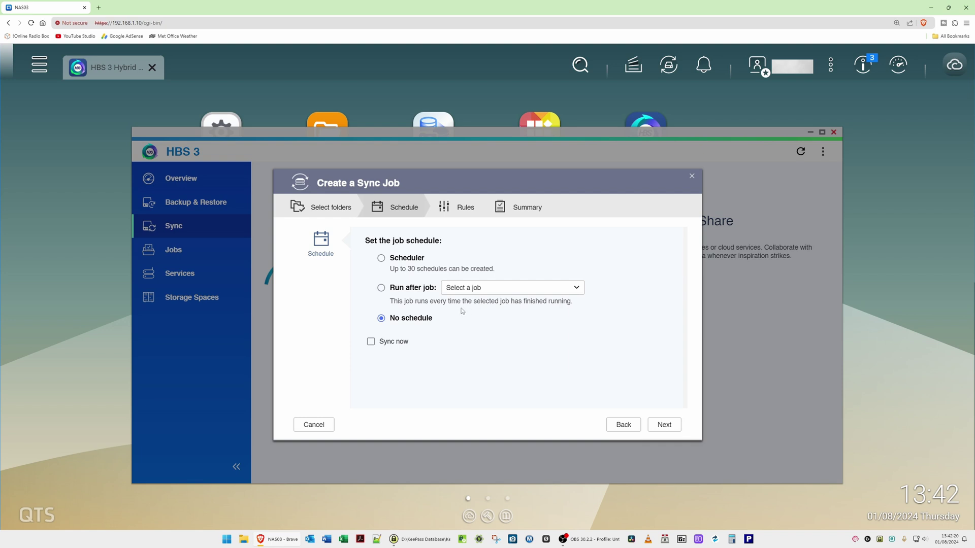
# Step: Examine the scheduler's periodic, daily, weekly and monthly options without adding a schedule, and return the job to No schedule
pyautogui.click(381, 259)
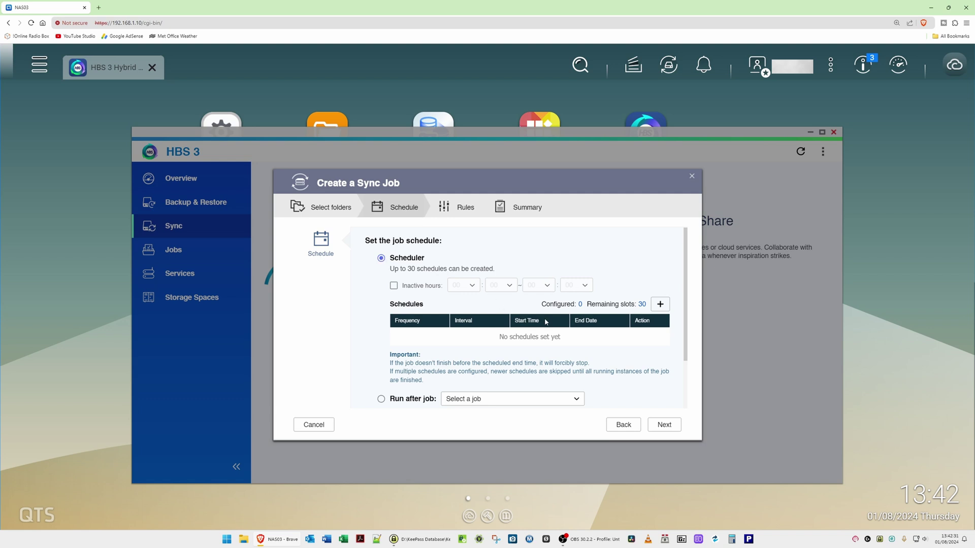
pyautogui.click(660, 304)
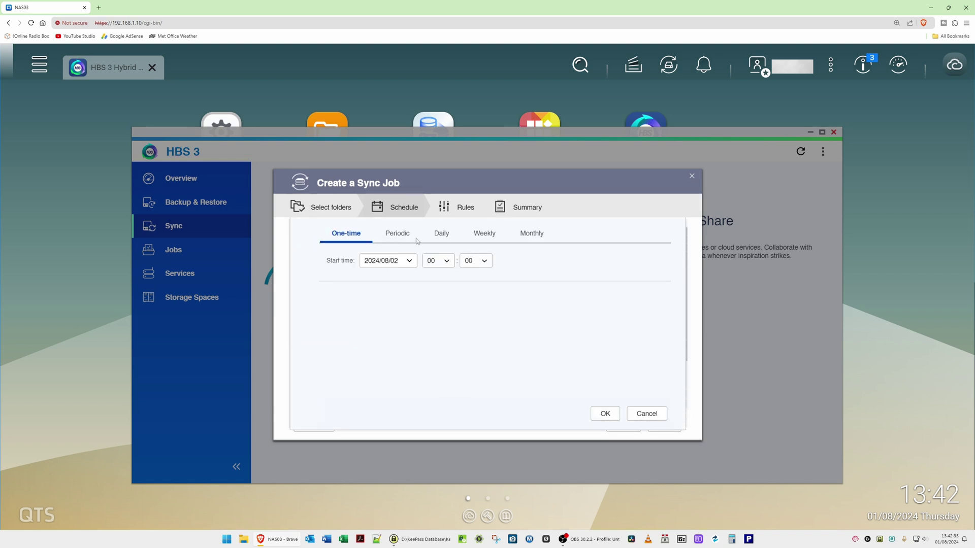
pyautogui.click(396, 235)
pyautogui.click(442, 234)
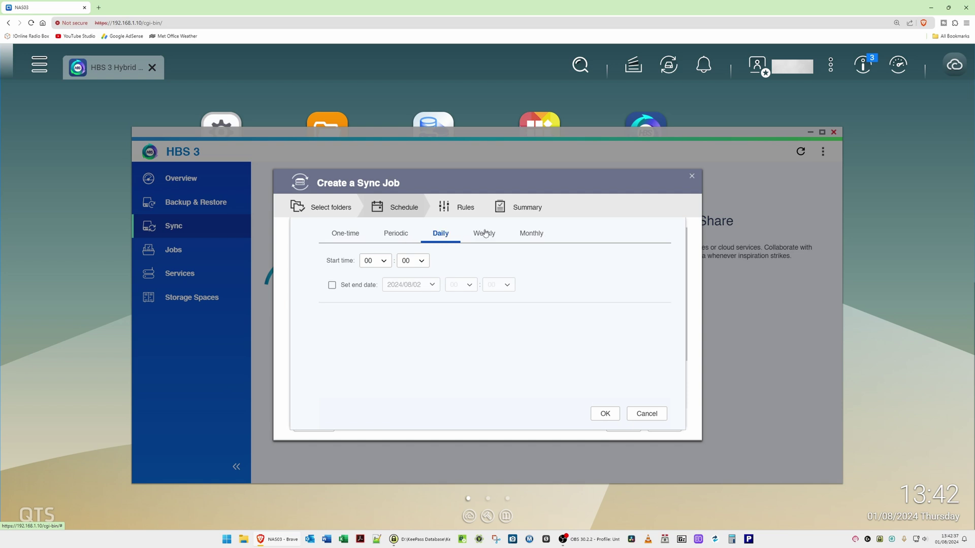
pyautogui.click(485, 235)
pyautogui.click(536, 236)
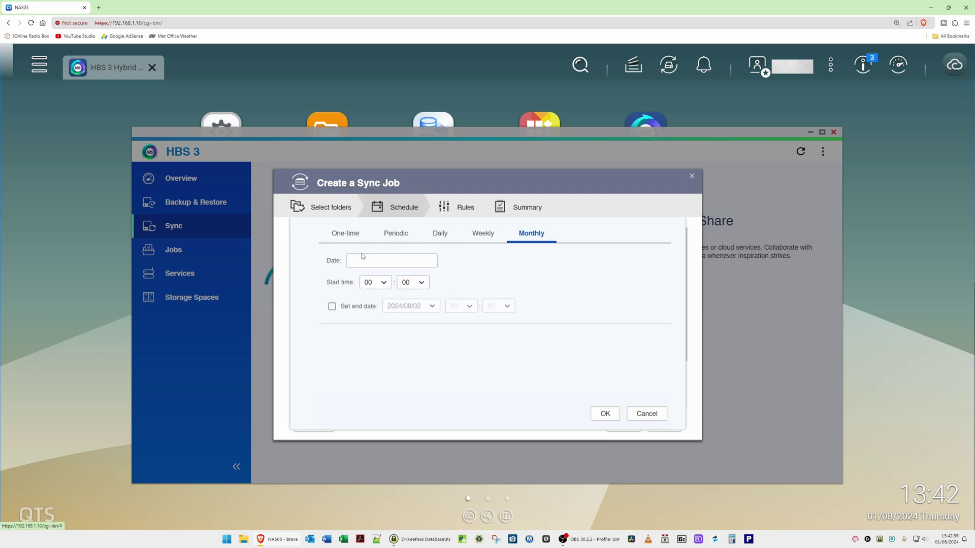
pyautogui.click(654, 416)
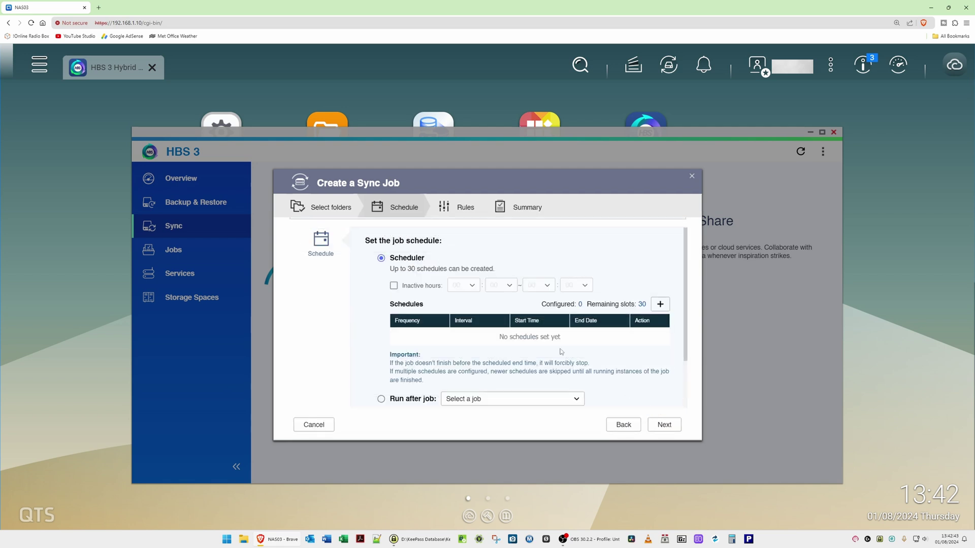
pyautogui.scroll(-1, 433, 314)
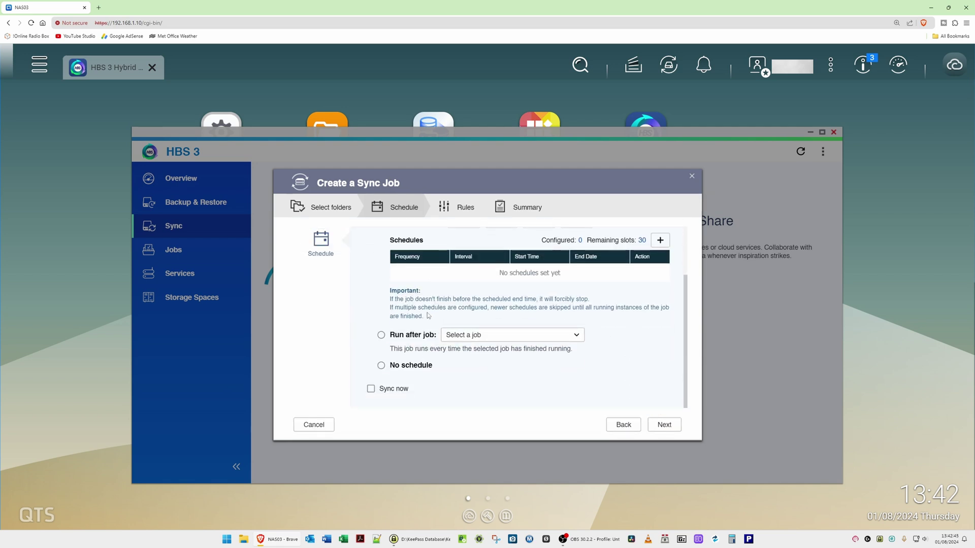
pyautogui.click(381, 365)
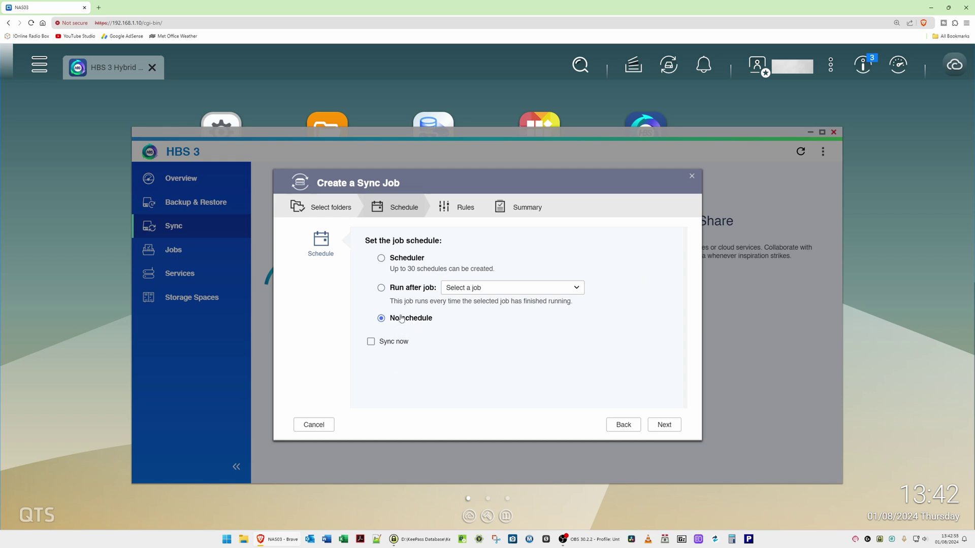
# Step: Create the unscheduled Backup QNAP to Synology job with its default rules and start syncing it immediately
pyautogui.click(664, 428)
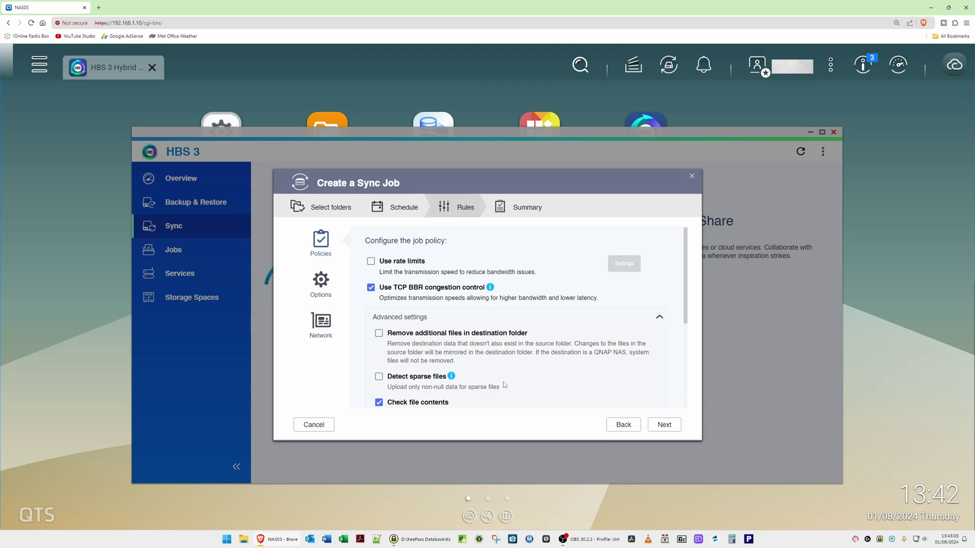
pyautogui.click(665, 426)
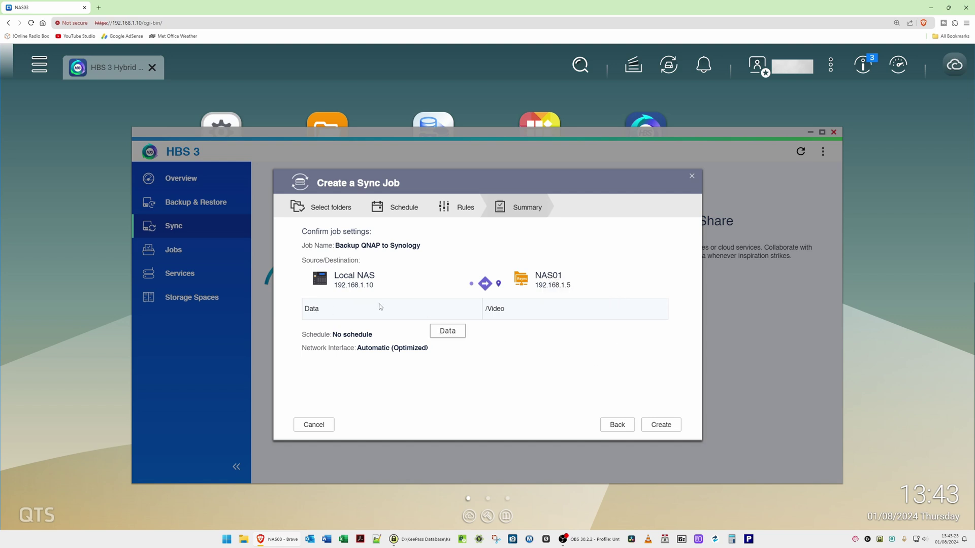
pyautogui.click(673, 429)
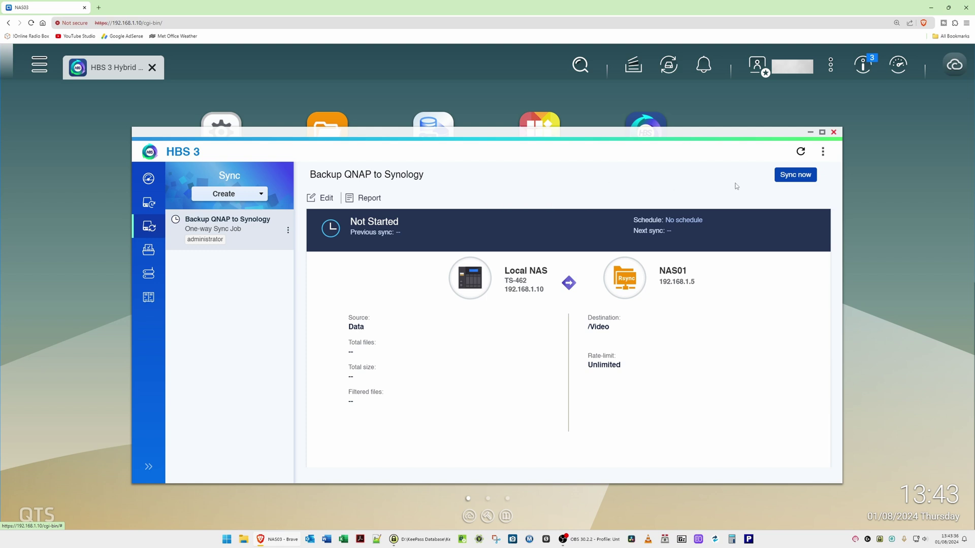
pyautogui.click(795, 175)
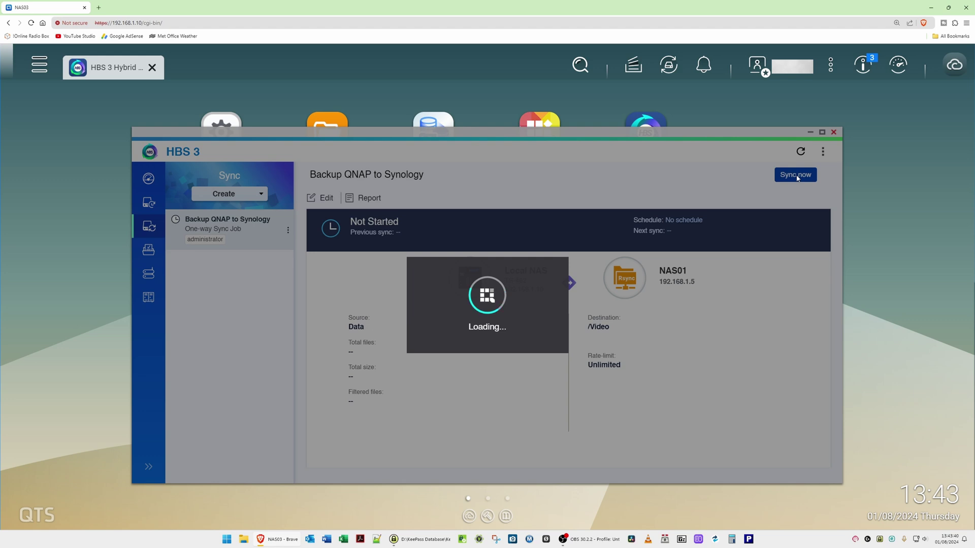